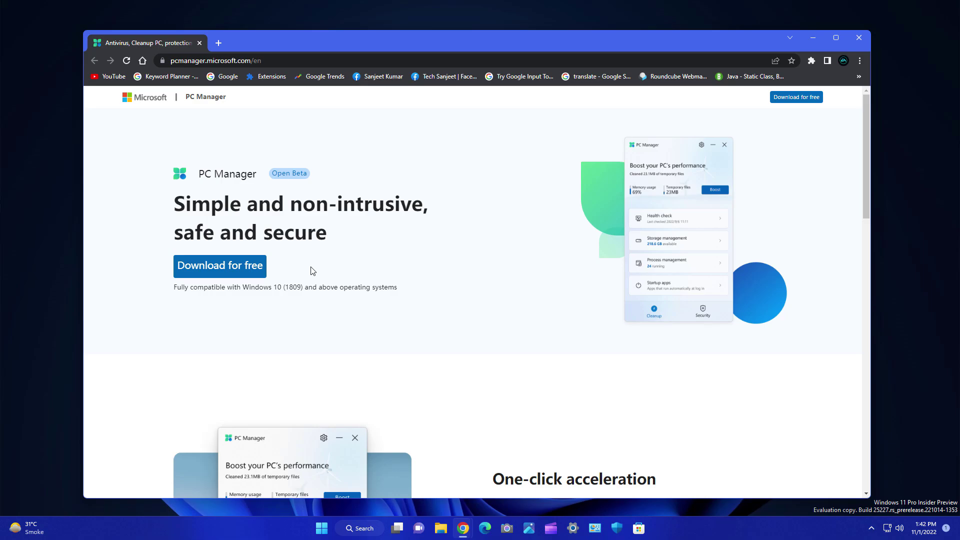
pyautogui.click(813, 37)
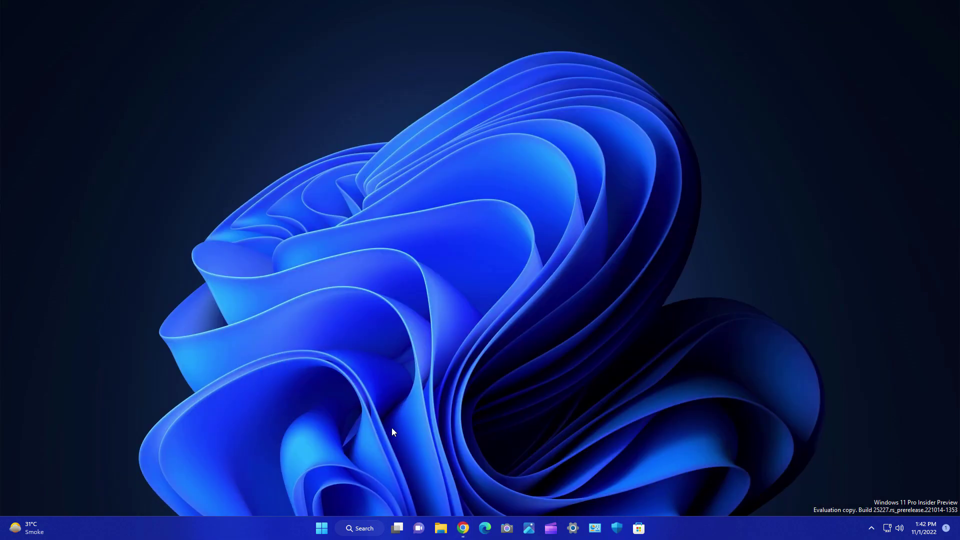
# Search Windows for 'pc manager' and launch the PC Manager app
pyautogui.click(362, 534)
pyautogui.write('pc manager')
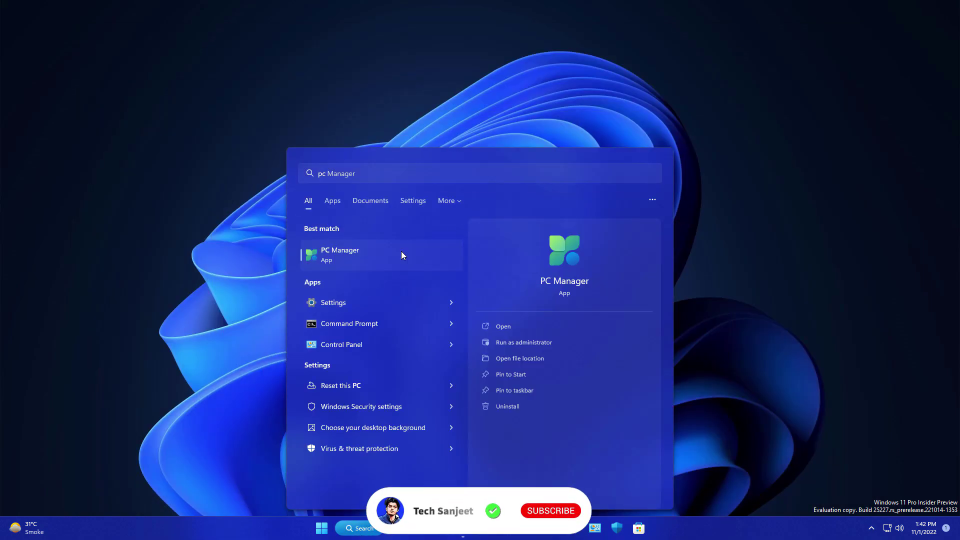
pyautogui.click(401, 251)
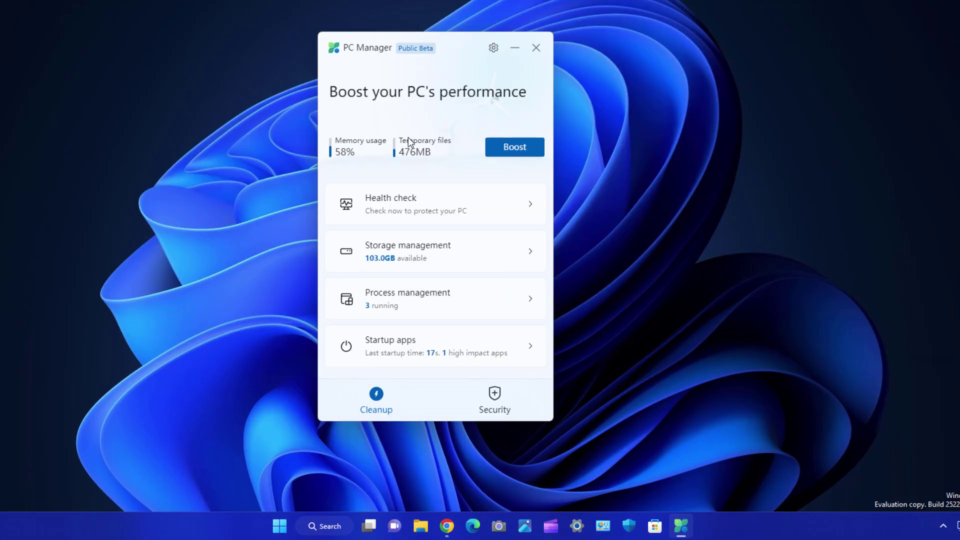
# Boost the PC to clear 476MB of temporary files, then view Security and return to Cleanup
pyautogui.click(481, 207)
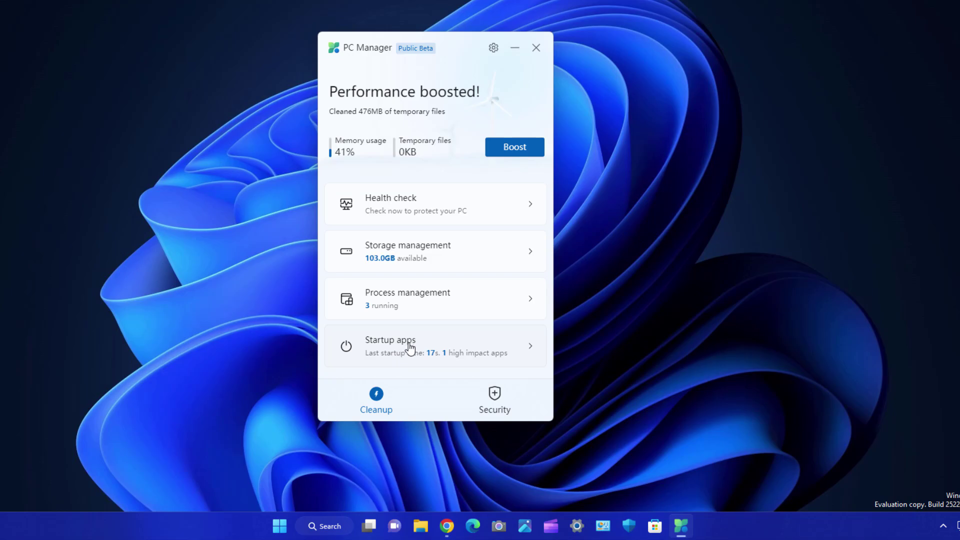
pyautogui.click(498, 403)
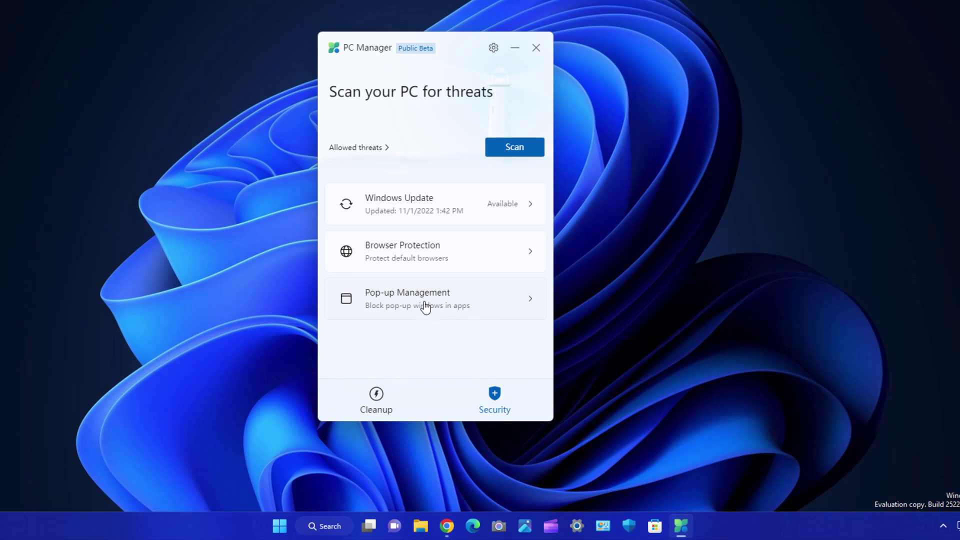
pyautogui.click(393, 384)
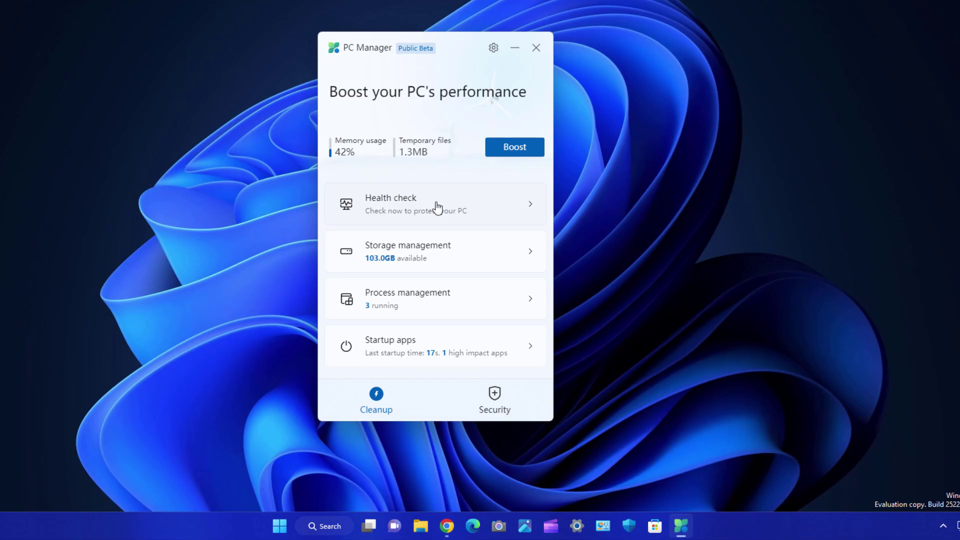
# Run a health check that also disables the Windows Security notification startup app
pyautogui.click(461, 208)
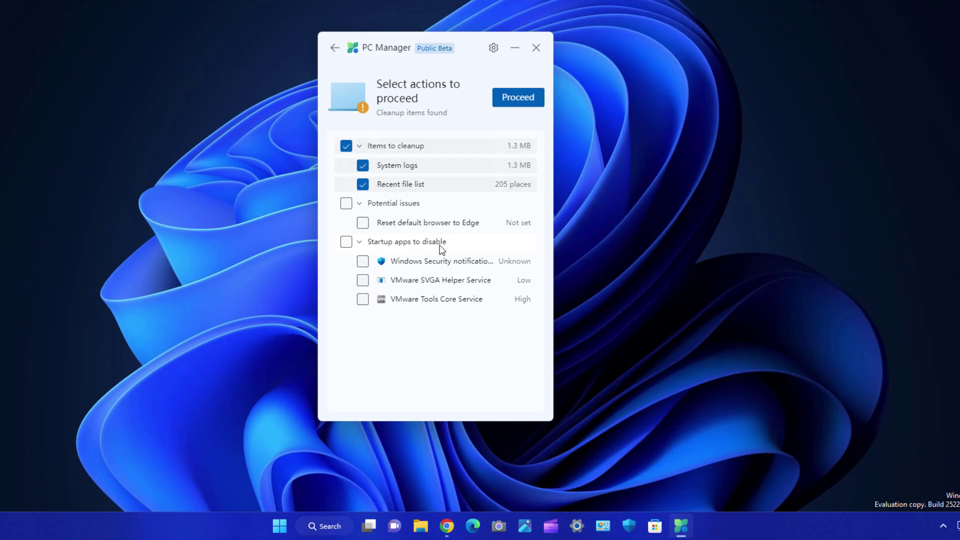
pyautogui.click(412, 264)
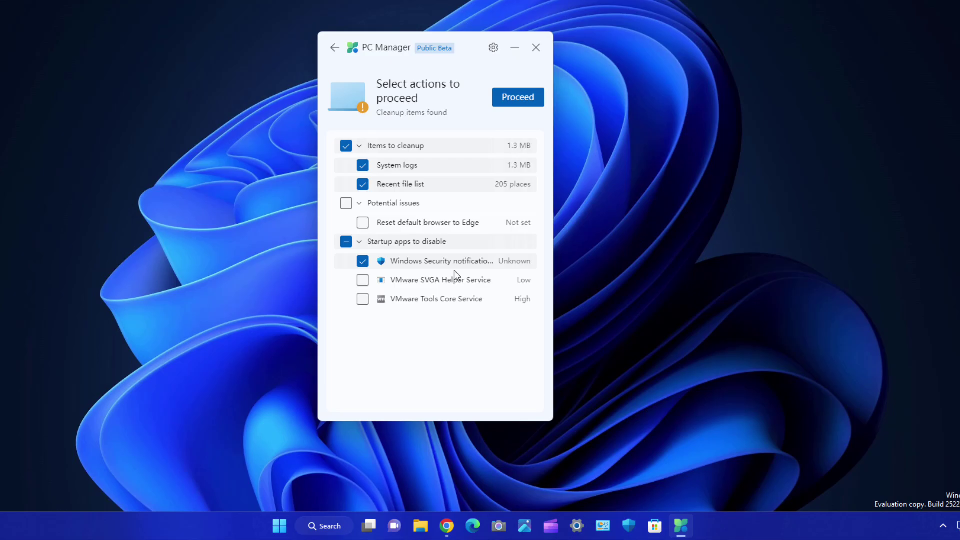
pyautogui.click(521, 98)
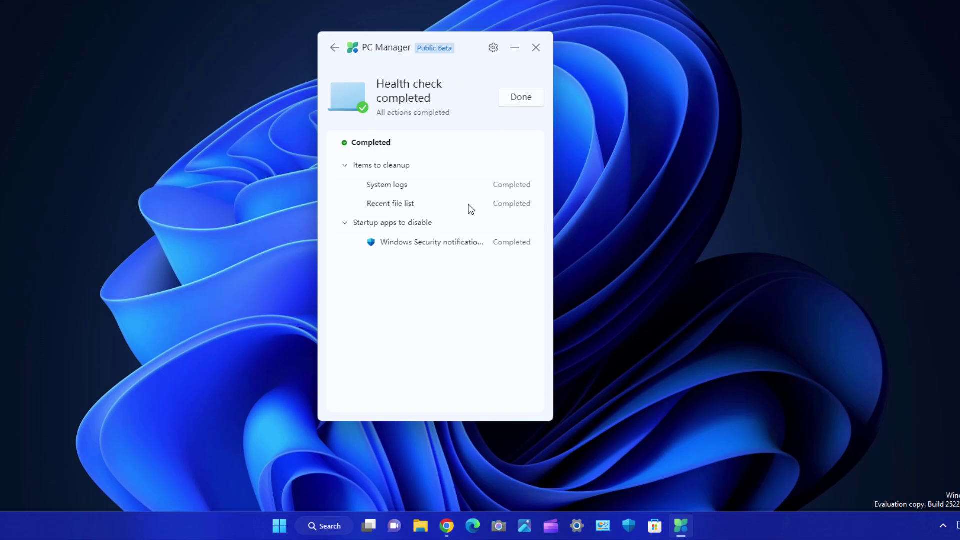
pyautogui.click(527, 102)
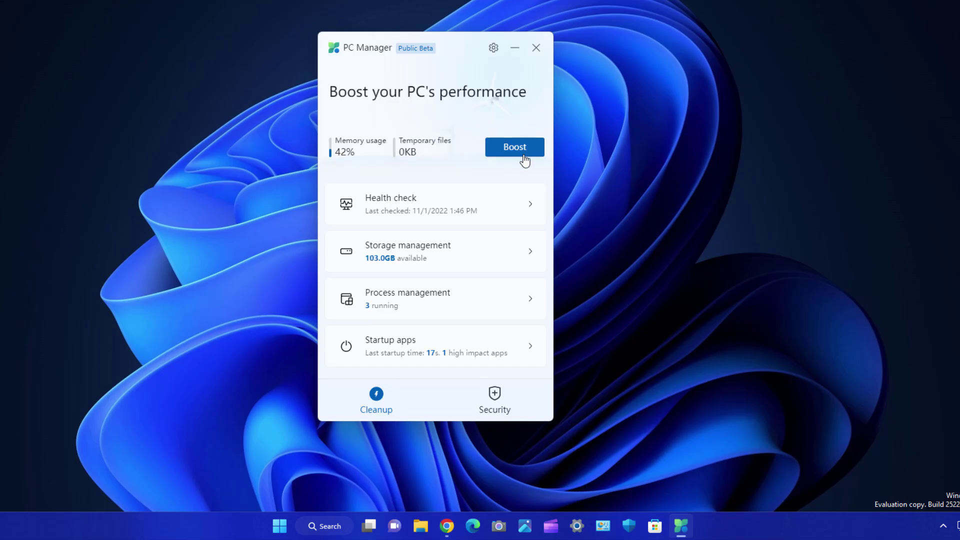
# Deep-clean storage including Recycle Bin (C:) and Edge temporary files, freeing 343.0 MB
pyautogui.click(464, 256)
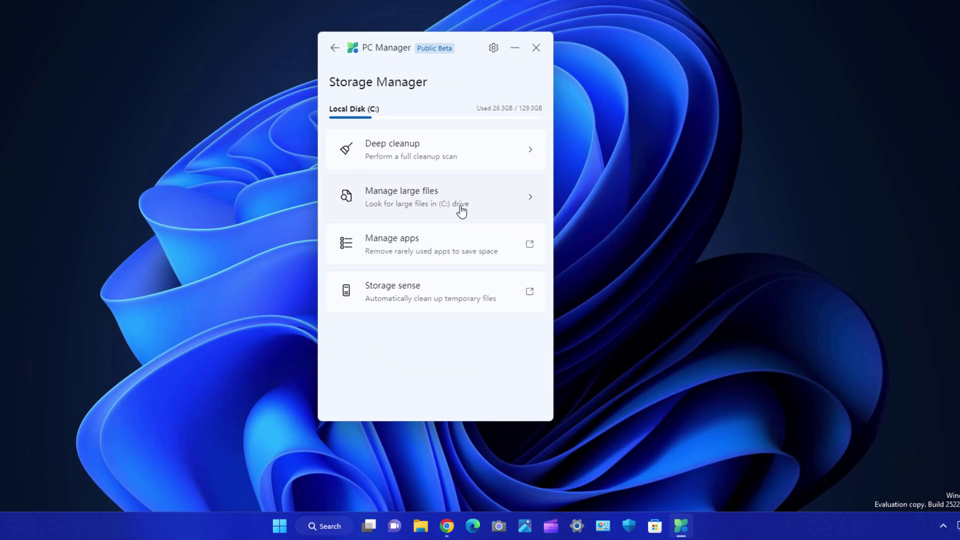
pyautogui.click(504, 157)
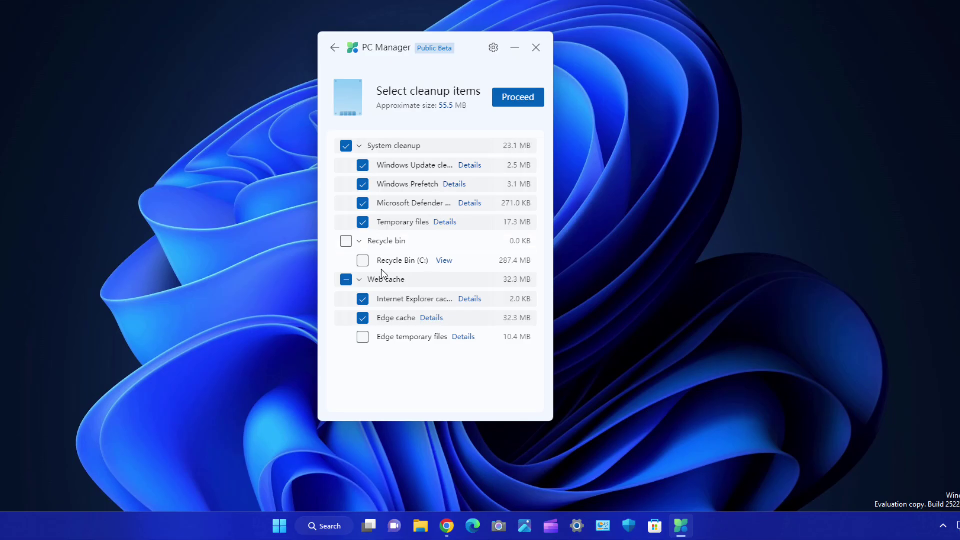
pyautogui.click(363, 264)
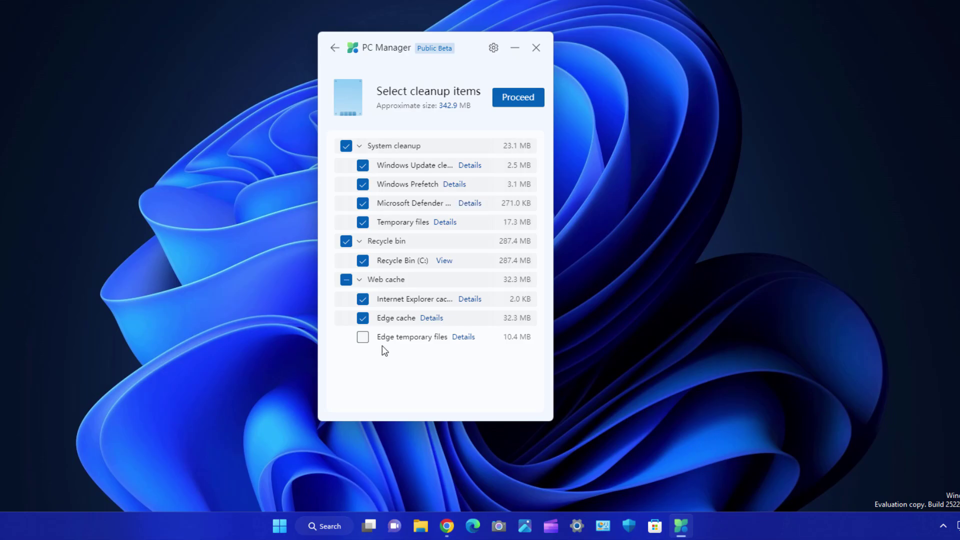
pyautogui.click(359, 340)
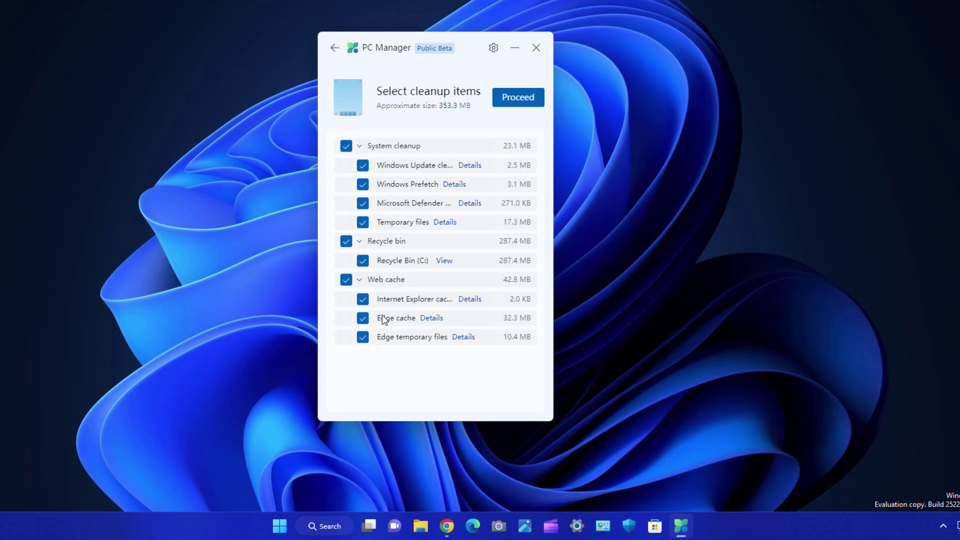
pyautogui.click(515, 104)
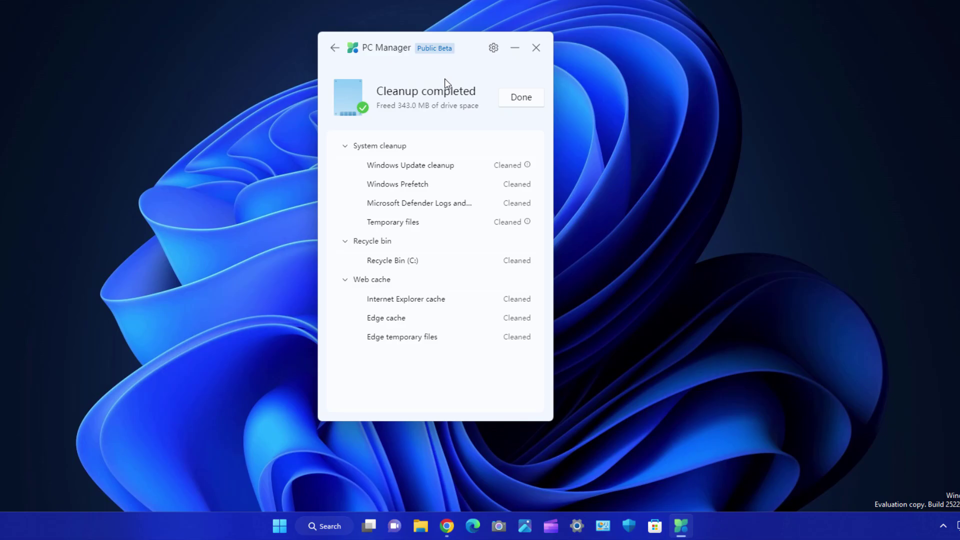
pyautogui.click(513, 100)
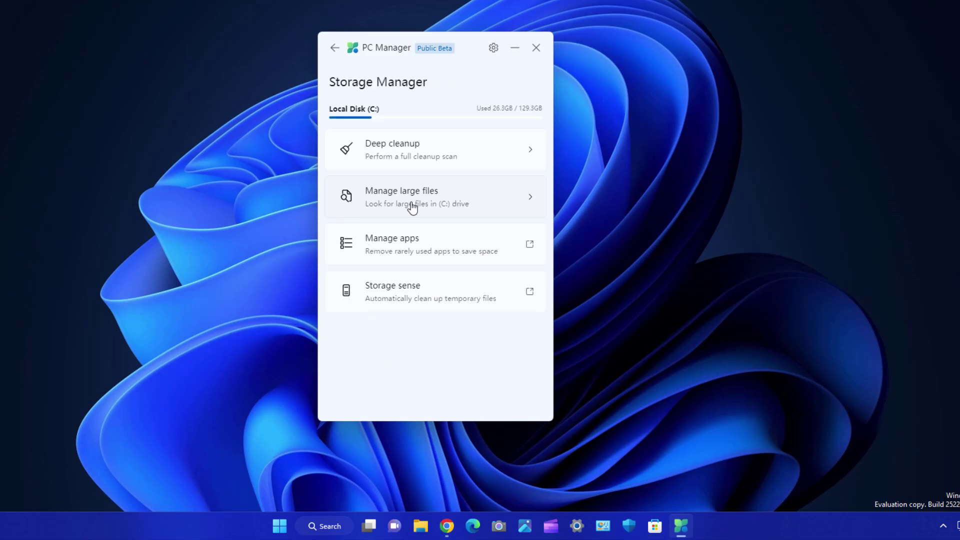
# Search for large files over 1 GB and show the results in File Explorer
pyautogui.click(447, 204)
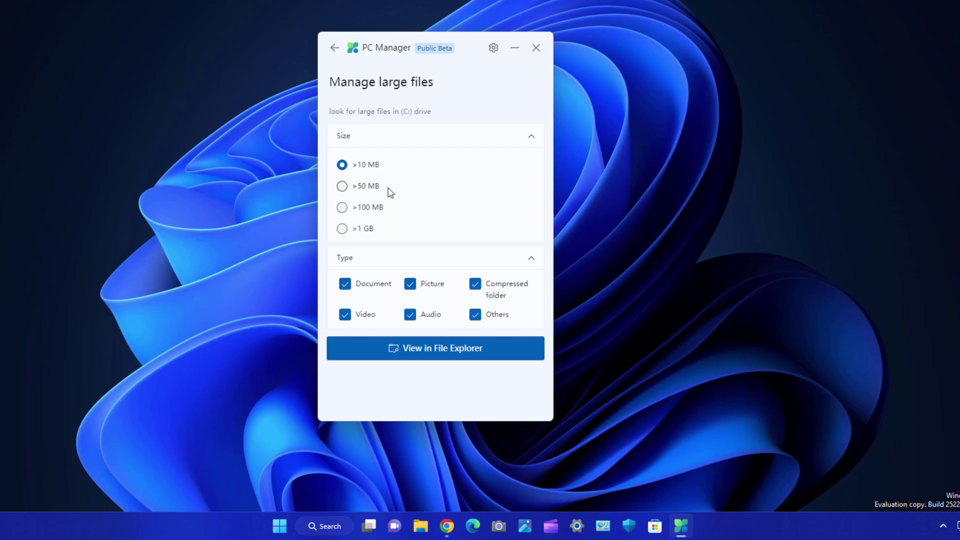
pyautogui.click(351, 233)
pyautogui.click(438, 351)
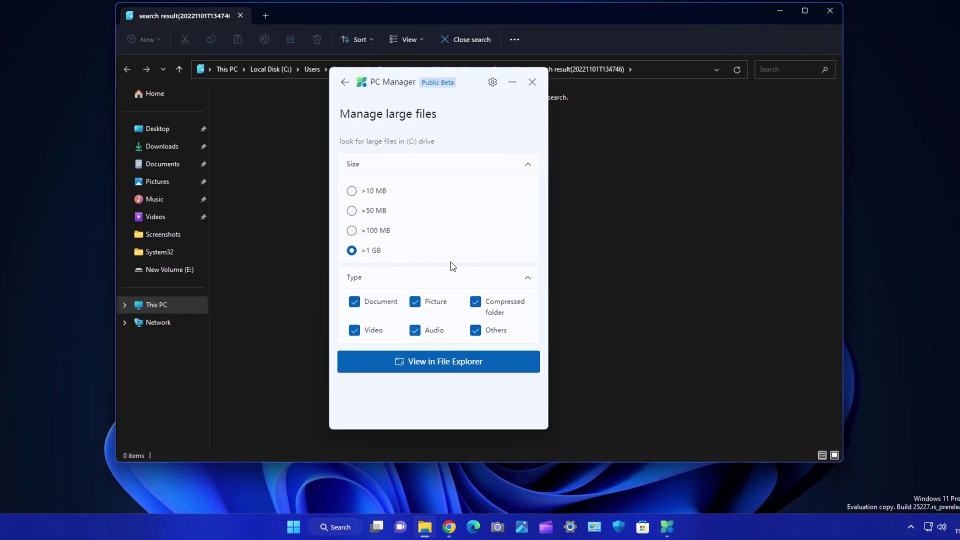
# Delete both large installer files (137 MB) found, granting administrator permission for all
pyautogui.click(512, 82)
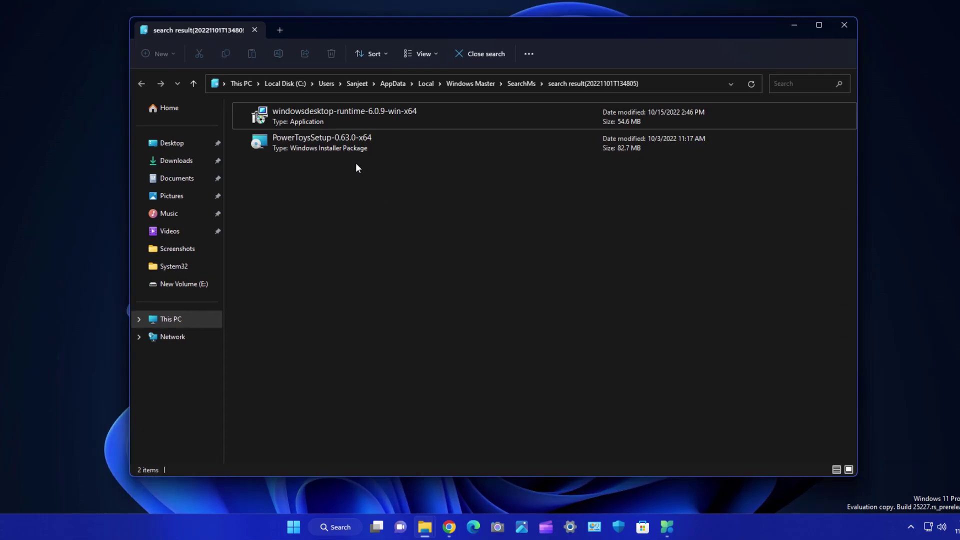
pyautogui.moveTo(362, 163); pyautogui.dragTo(353, 111)
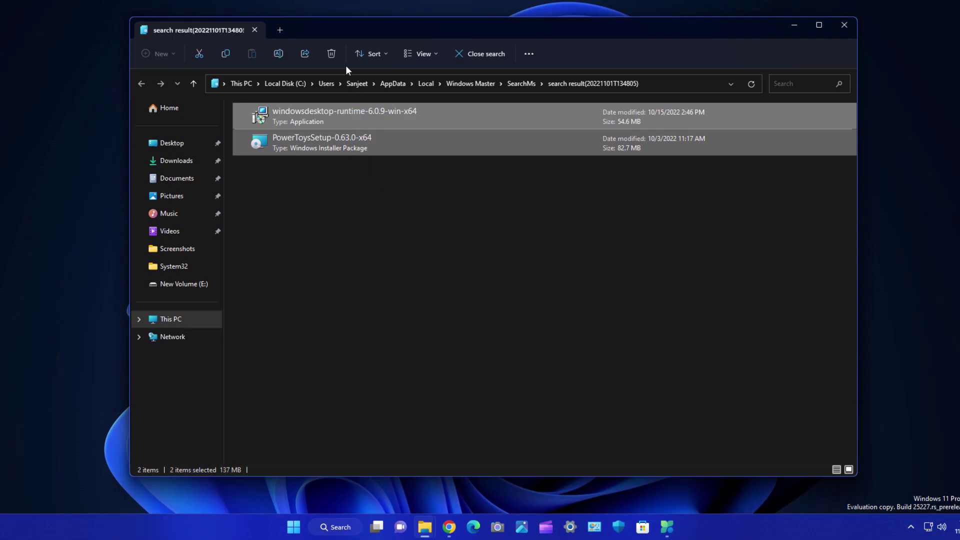
pyautogui.click(331, 53)
pyautogui.click(175, 189)
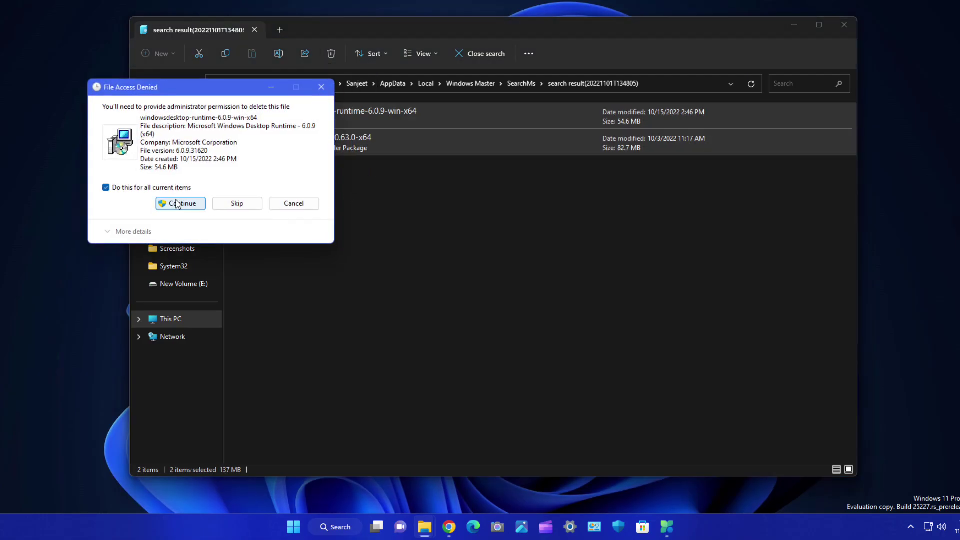
pyautogui.click(190, 202)
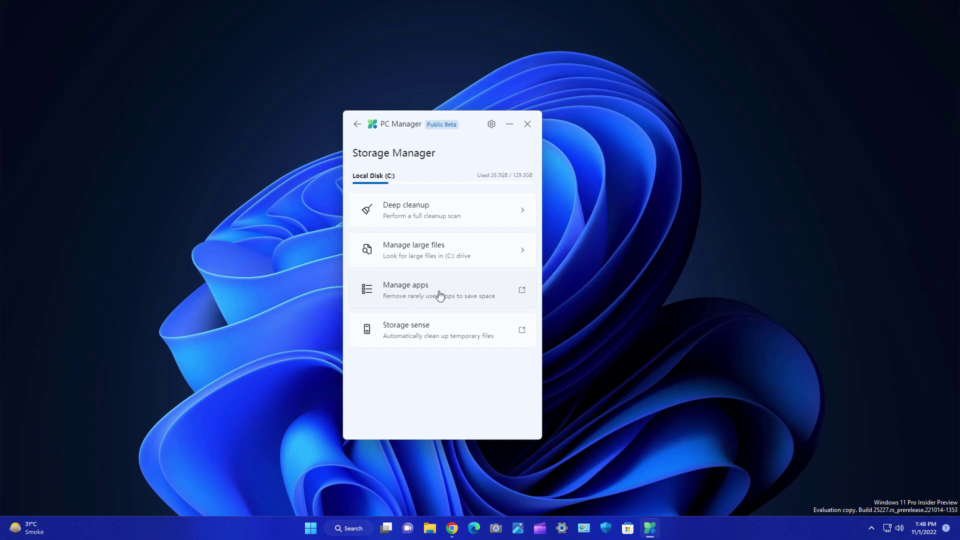
# Show the installed apps list sorted by size, large to small
pyautogui.click(440, 295)
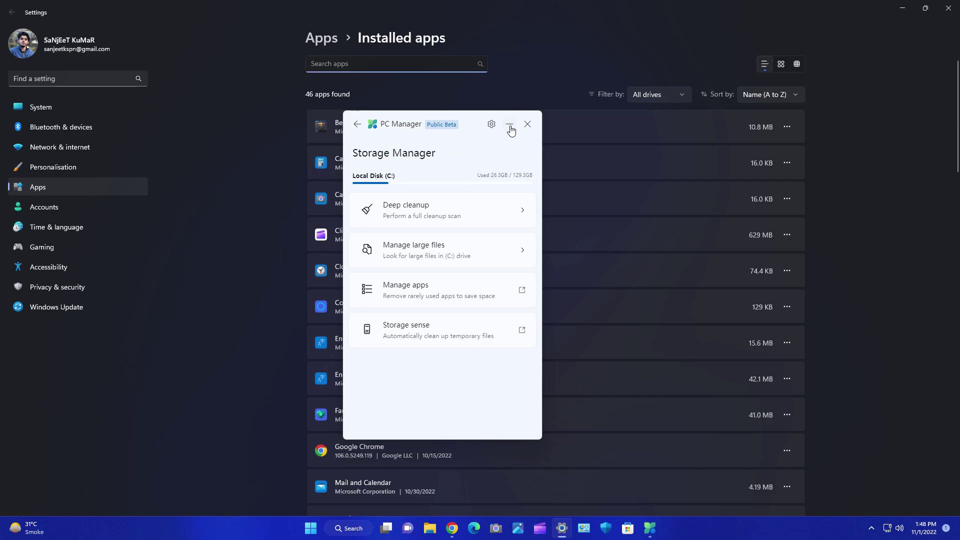
pyautogui.click(510, 126)
pyautogui.click(747, 96)
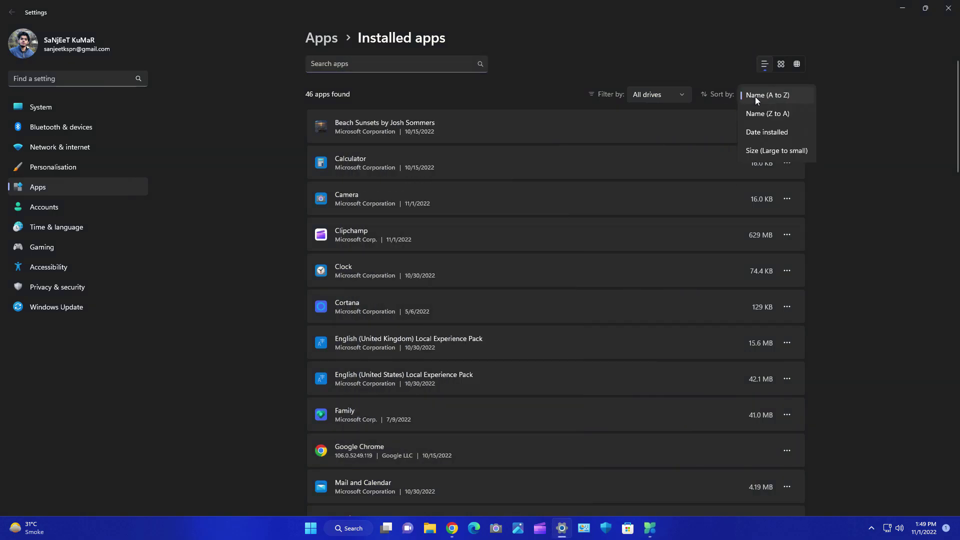
pyautogui.click(752, 151)
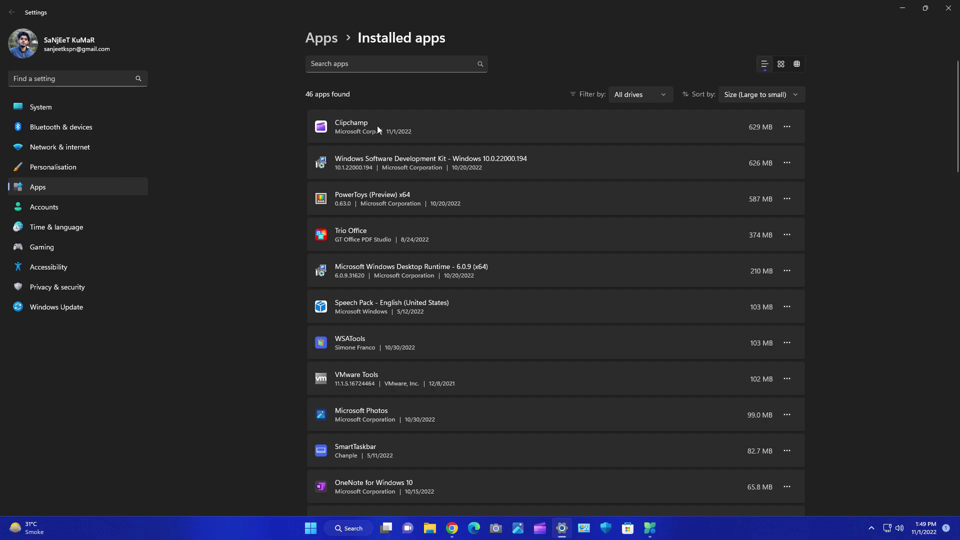
# Uninstall Clipchamp and close the Settings window
pyautogui.click(787, 127)
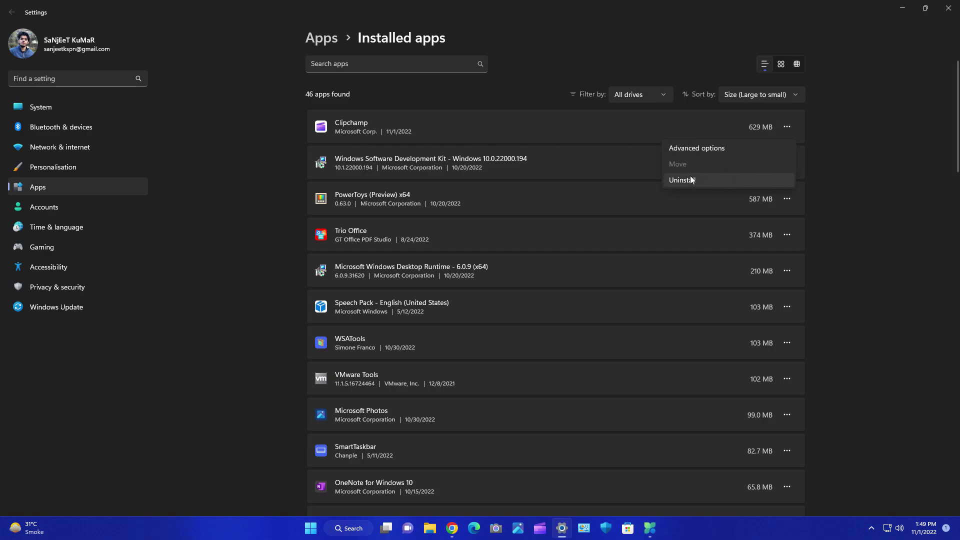
pyautogui.click(690, 176)
pyautogui.press('Return')
pyautogui.scroll(-10, 679, 254)
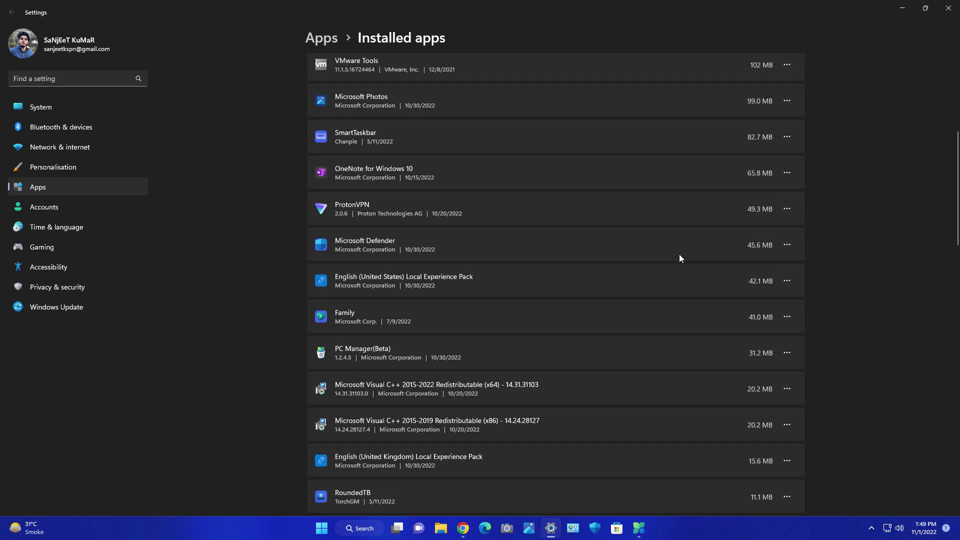
pyautogui.scroll(-5, 679, 260)
pyautogui.scroll(20, 679, 260)
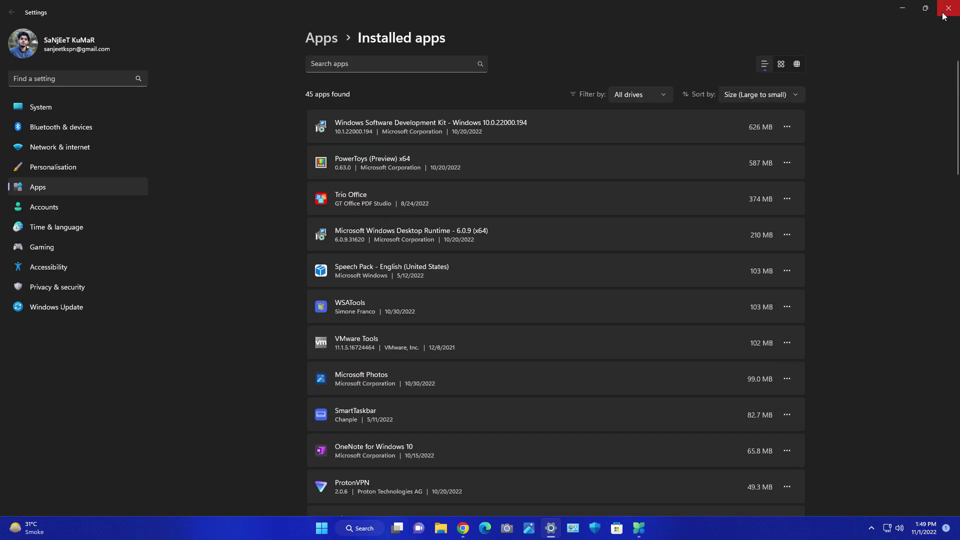
pyautogui.click(948, 8)
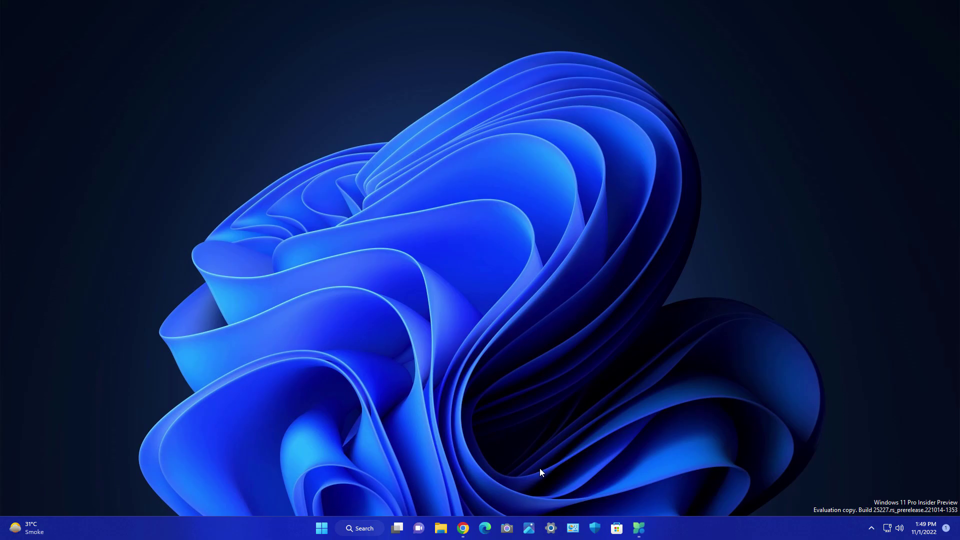
# Open Storage Sense from Storage Manager and turn on Automatic User content cleanup
pyautogui.click(635, 526)
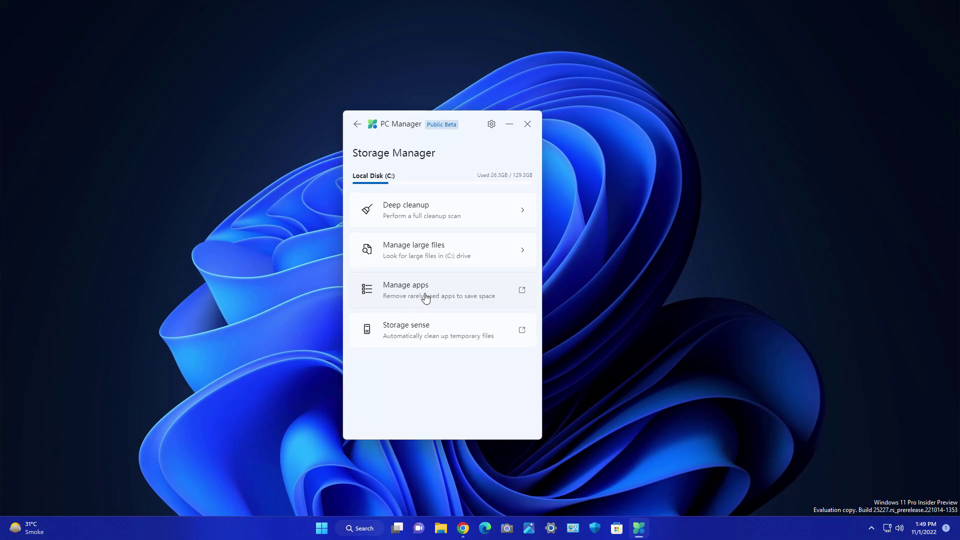
pyautogui.click(420, 332)
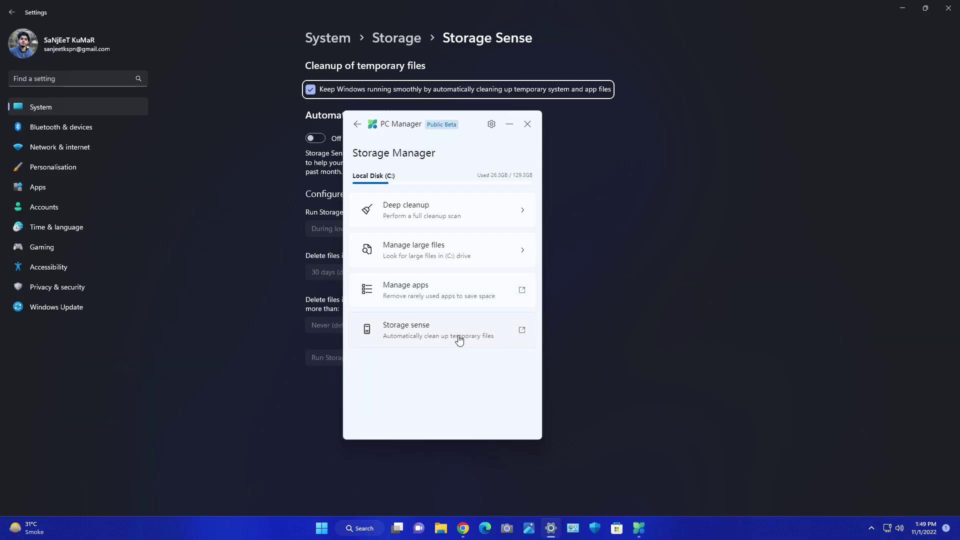
pyautogui.click(682, 219)
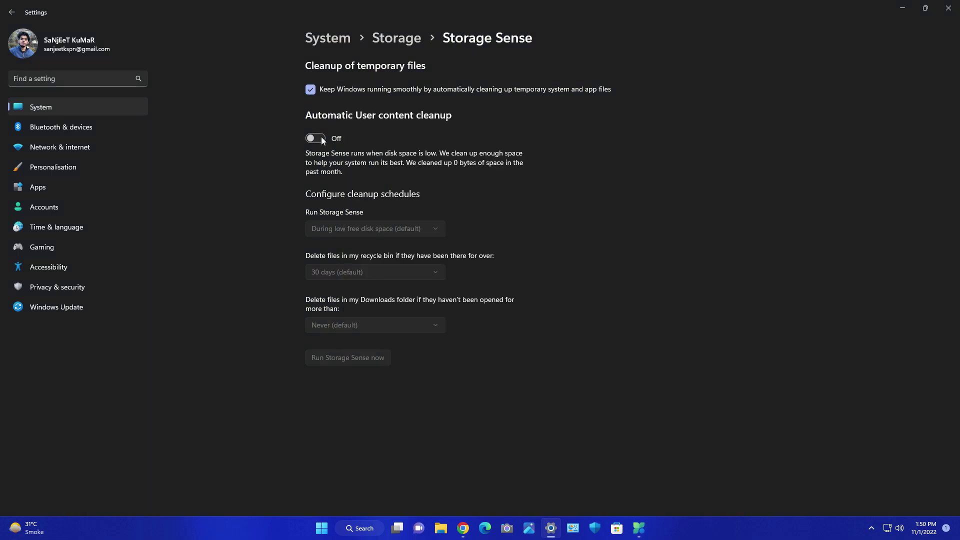
pyautogui.click(322, 139)
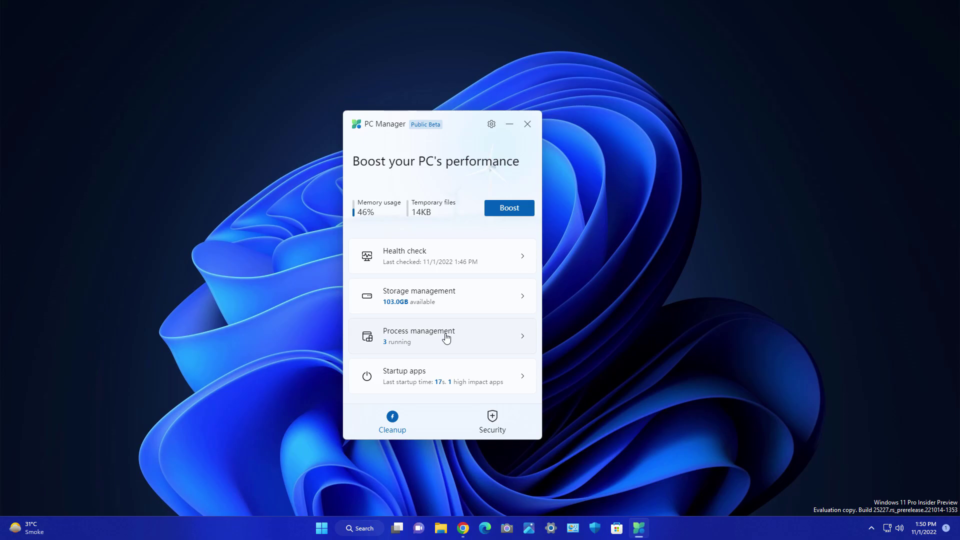
# End the Google Chrome process in Process management and return to the home page
pyautogui.click(447, 339)
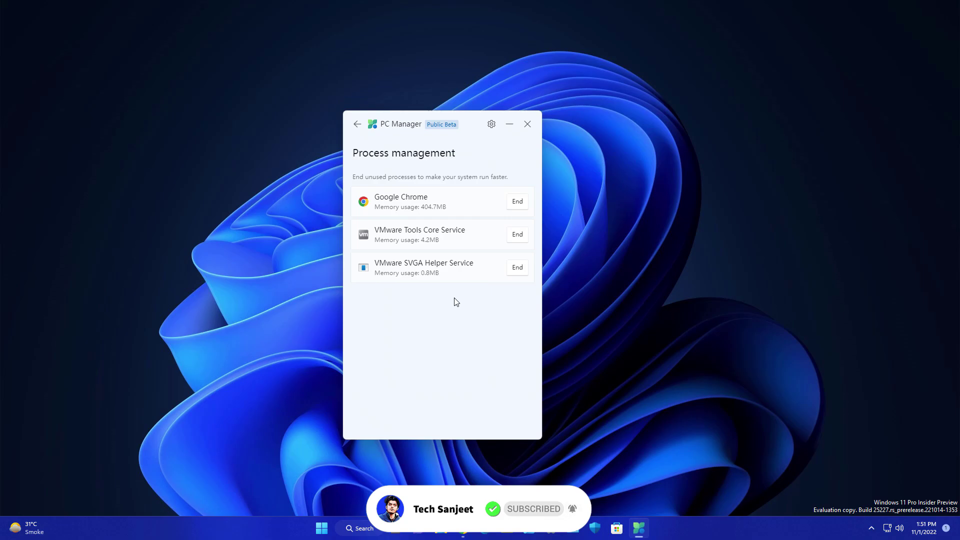
pyautogui.click(517, 206)
pyautogui.click(420, 310)
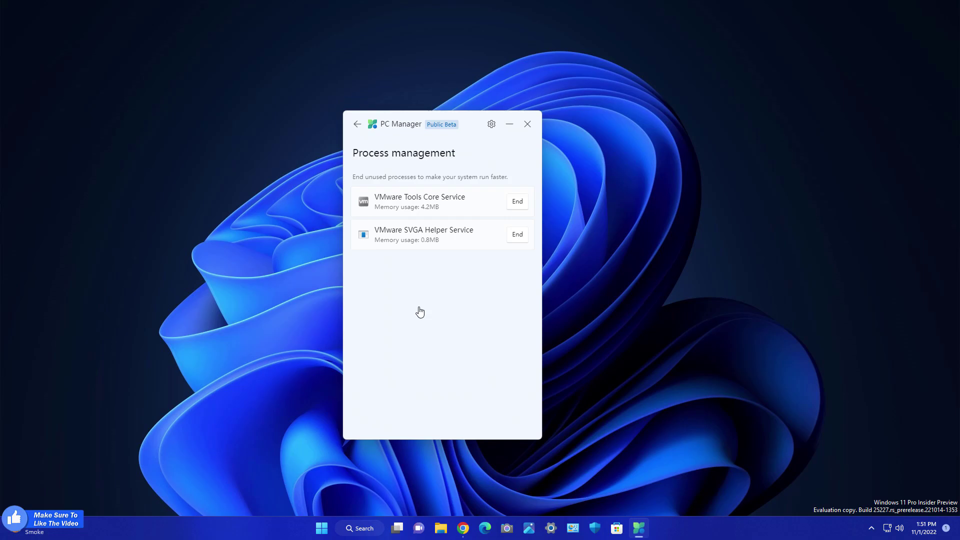
pyautogui.click(359, 131)
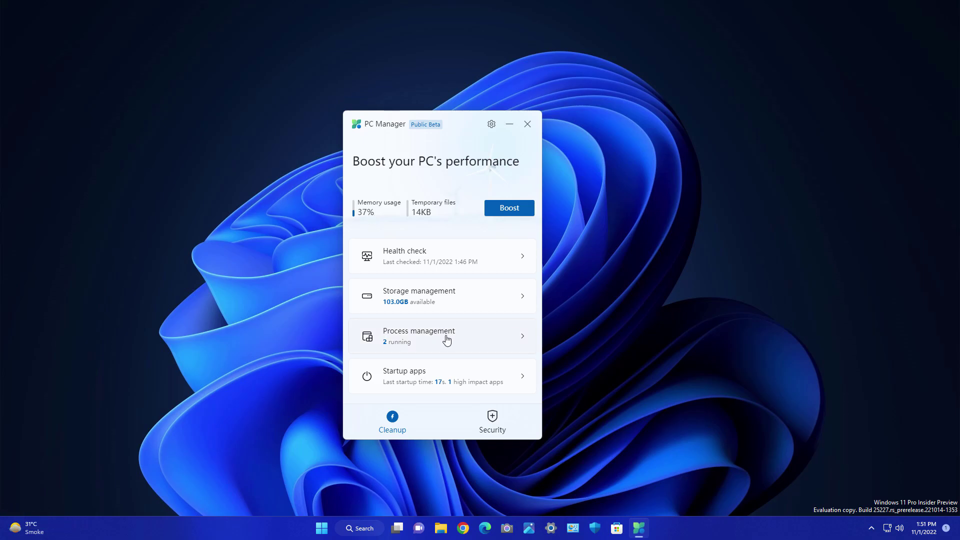
# Stop Windows Security notifications, Microsoft Edge and Proton VPN from launching at startup, then return home
pyautogui.click(450, 382)
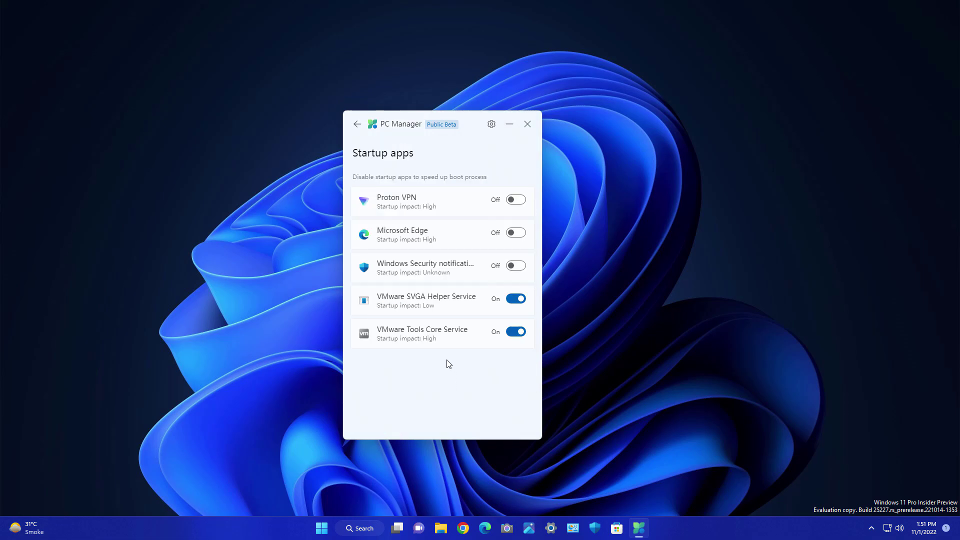
pyautogui.click(516, 273)
pyautogui.click(516, 237)
pyautogui.click(513, 202)
pyautogui.hotkey('alt', 'Left')
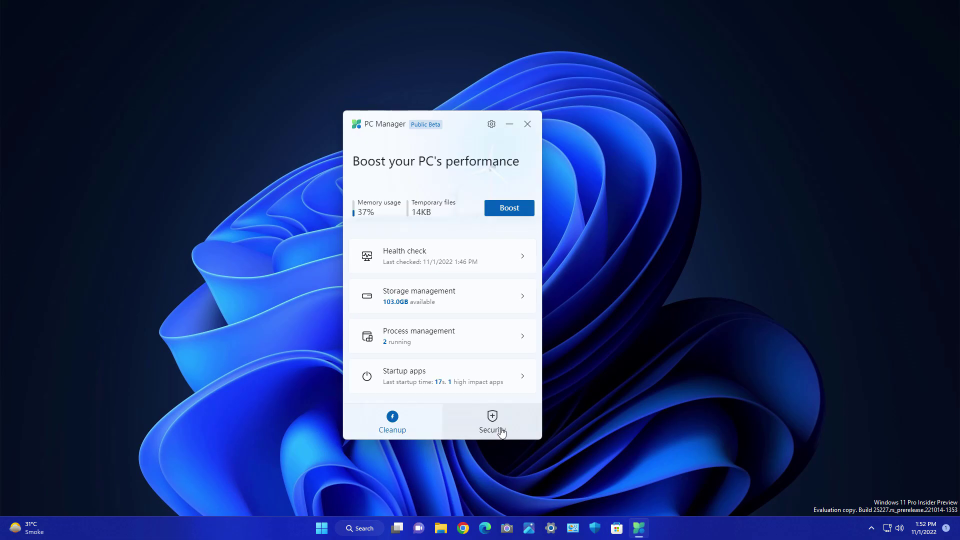
# Install all three available Windows updates, keeping the Windows 11 Insider Preview build selected
pyautogui.click(501, 433)
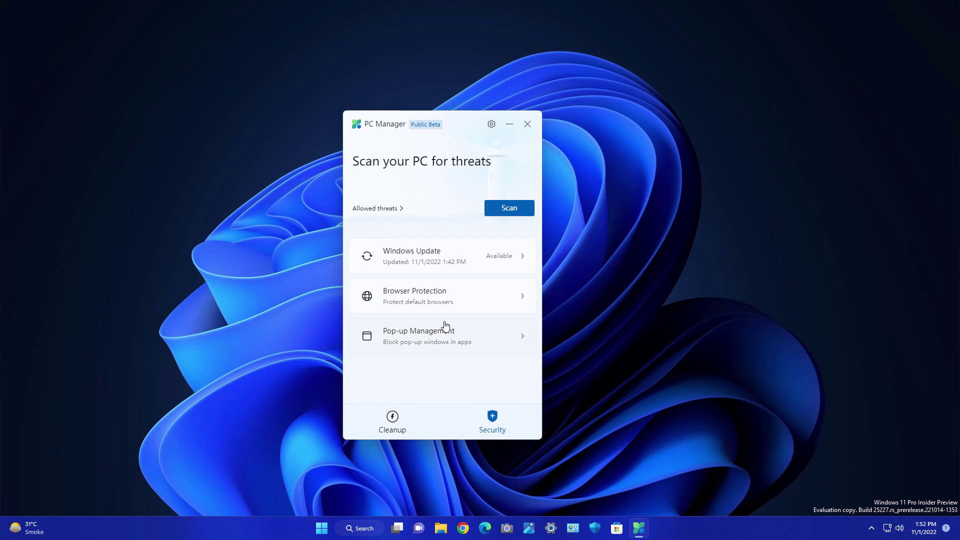
pyautogui.click(454, 259)
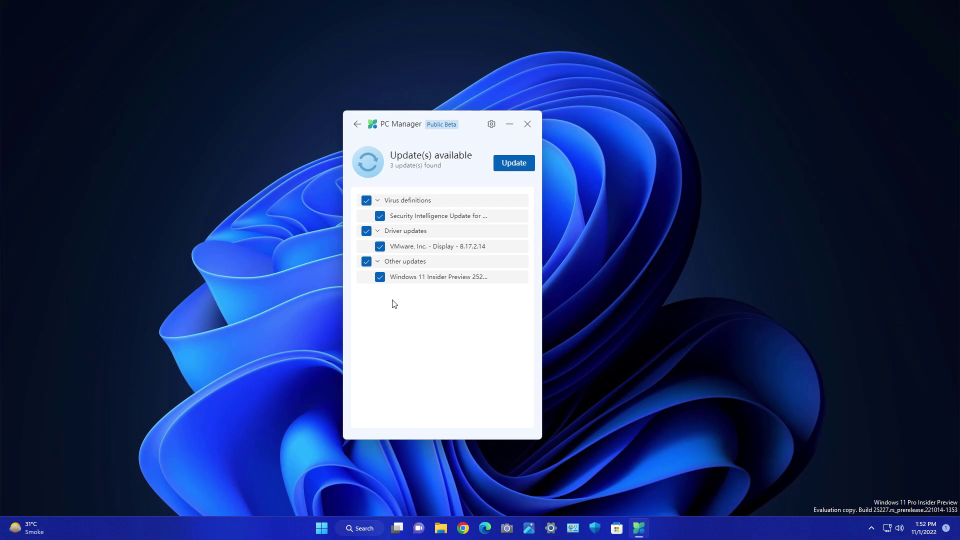
pyautogui.click(380, 279)
pyautogui.click(380, 279)
pyautogui.click(511, 169)
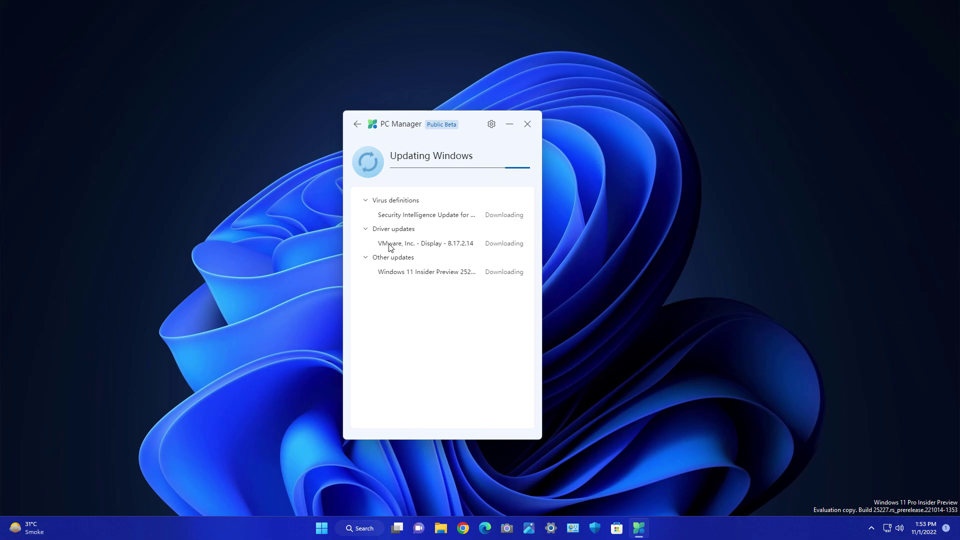
# Keep Google Chrome as the protected default browser, blocking changes by malicious apps
pyautogui.click(354, 125)
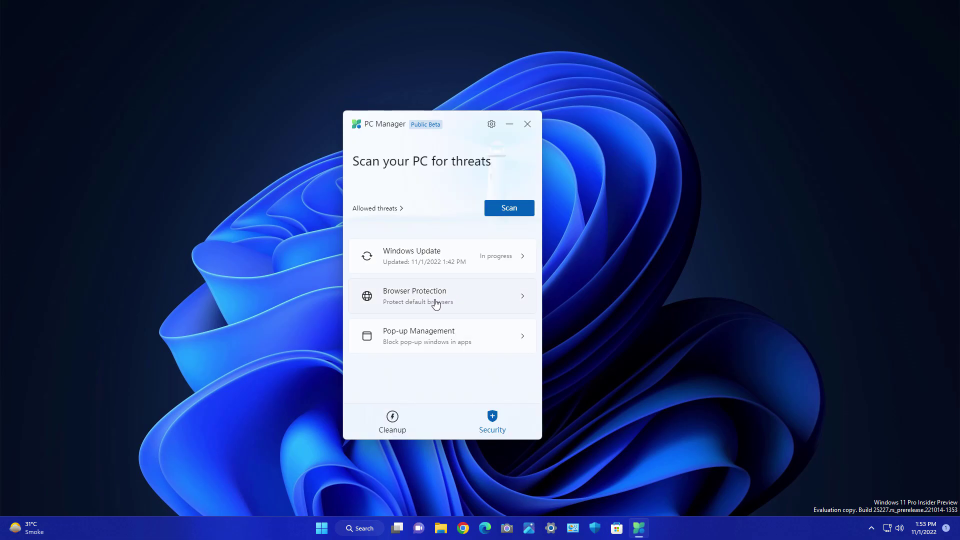
pyautogui.click(453, 300)
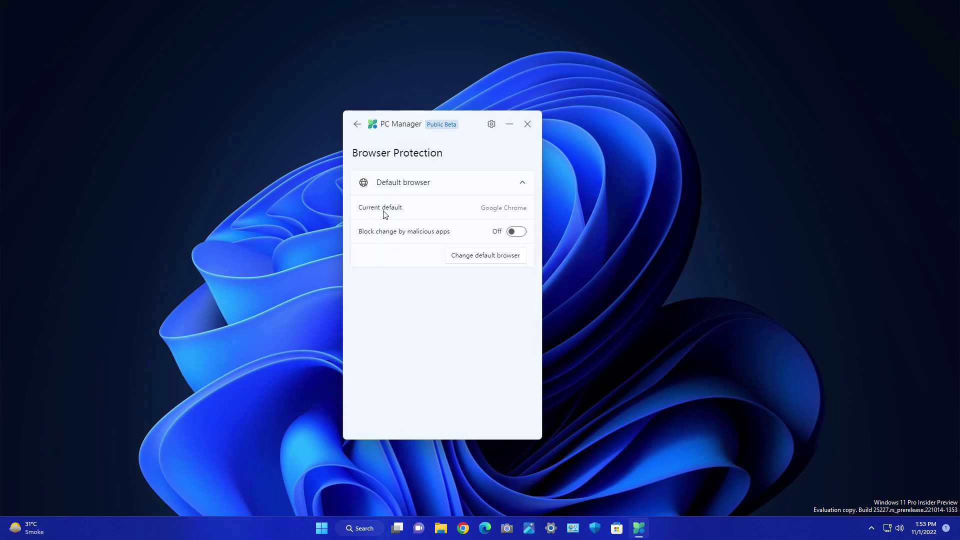
pyautogui.click(477, 258)
pyautogui.press('Escape')
# Switch Enable pop-up block to On in Pop-up Management, then return to the Security overview
pyautogui.hotkey('alt', 'Left')
pyautogui.click(443, 343)
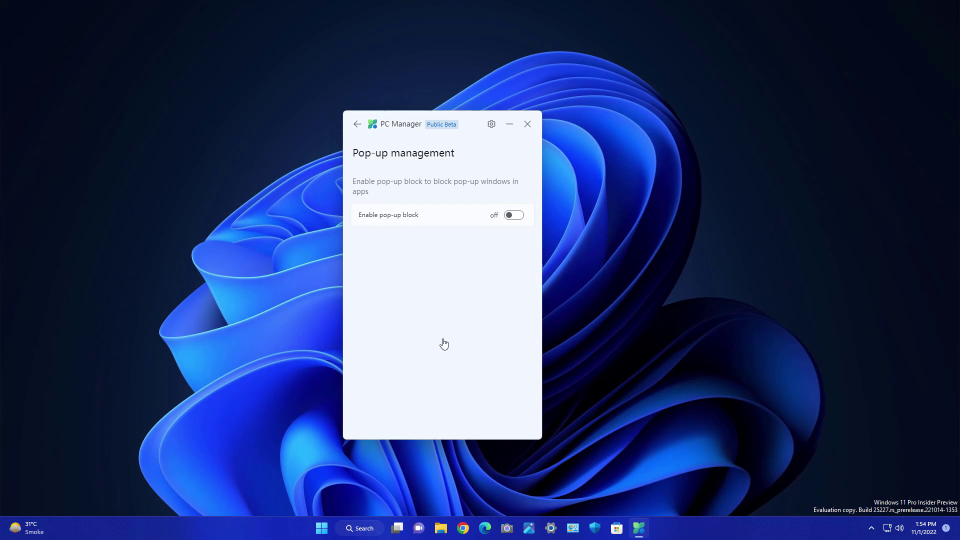
pyautogui.click(515, 216)
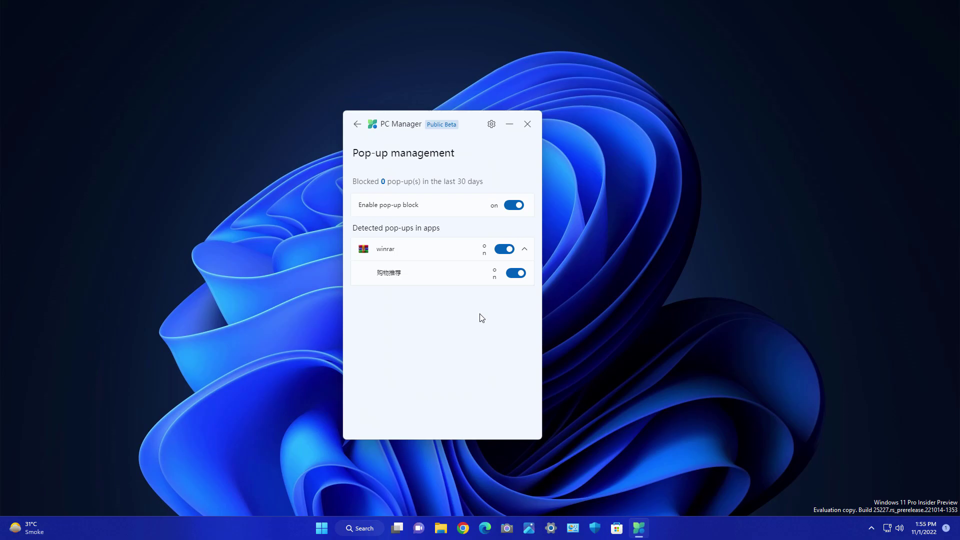
pyautogui.click(357, 124)
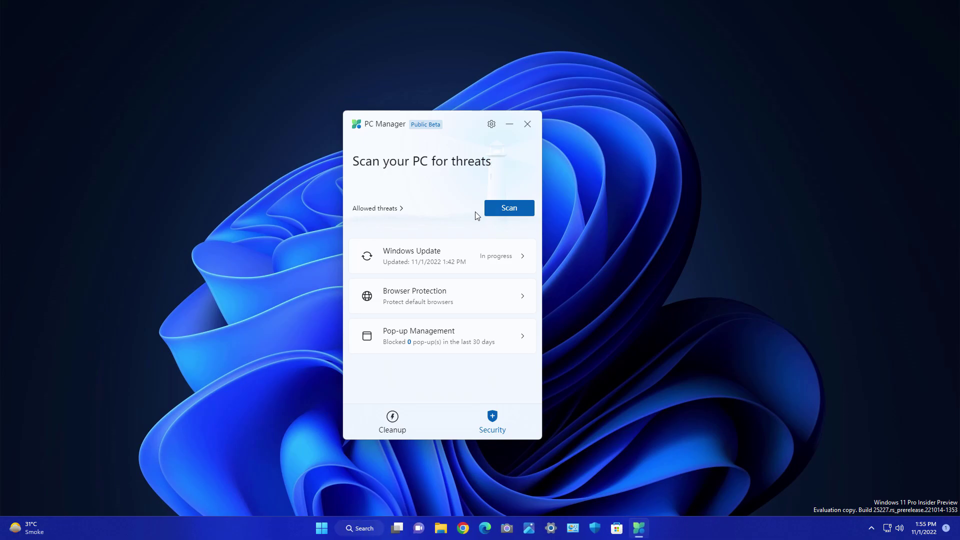
# Start a threat scan of key system locations, startup apps and browser extensions
pyautogui.click(503, 215)
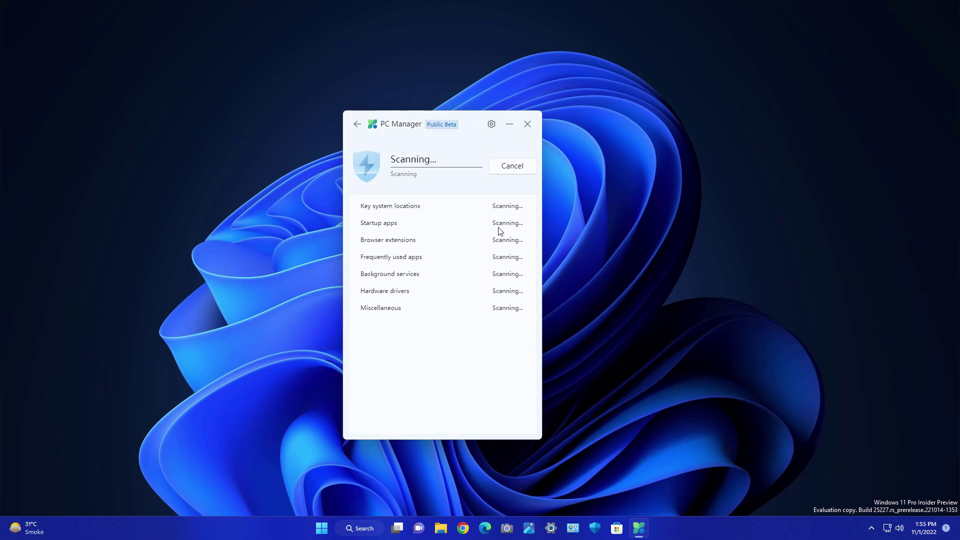